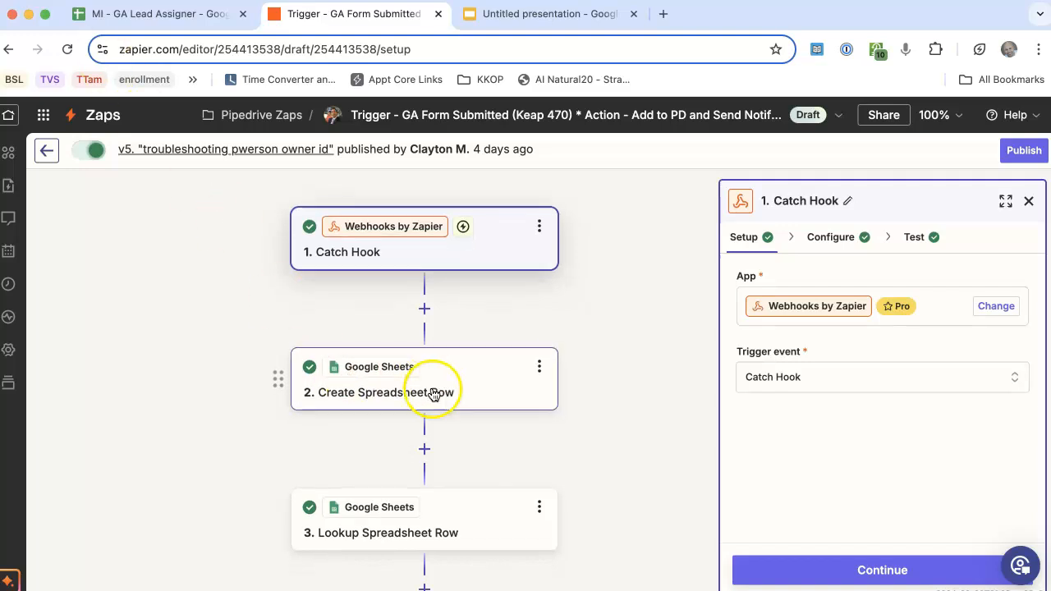
Step: Review the Zap's sequence of steps from the Catch Hook trigger through the Google Sheets and Pipedrive actions to Send Outbound Email
scroll(429, 387, "down", 1)
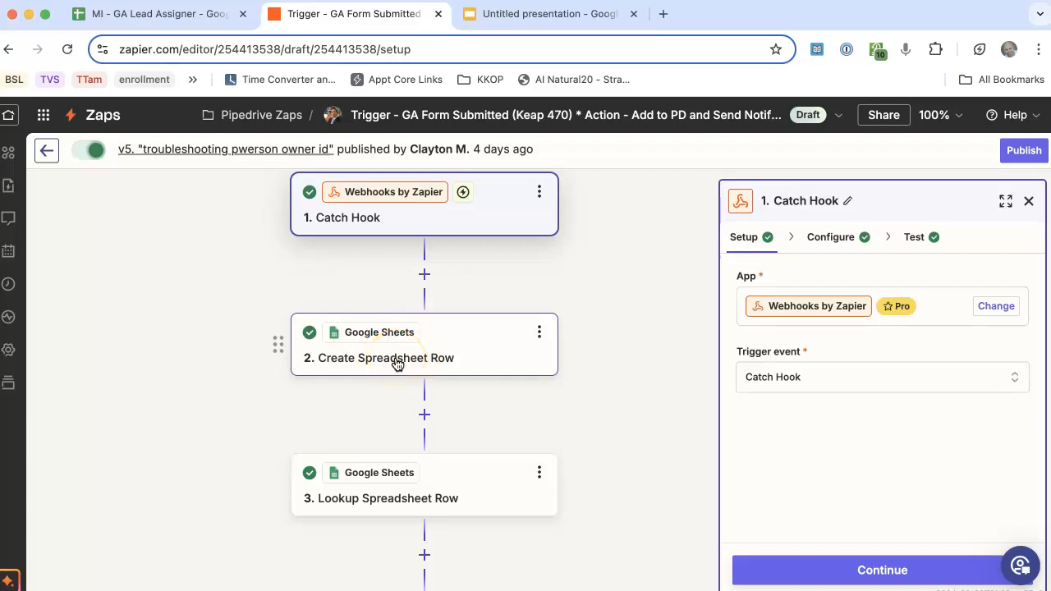
scroll(397, 365, "down", 2)
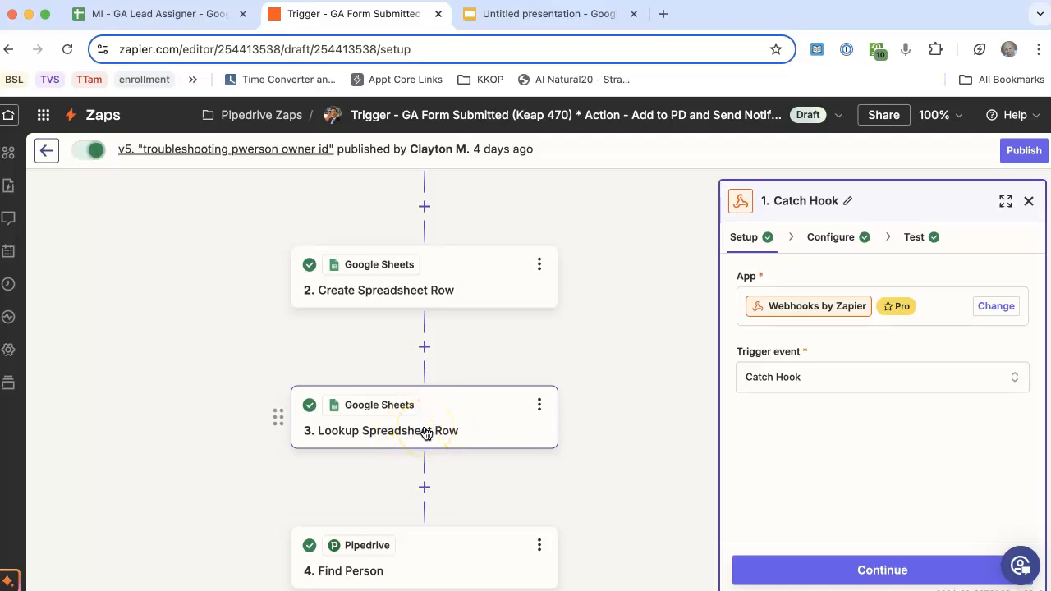
scroll(424, 433, "down", 3)
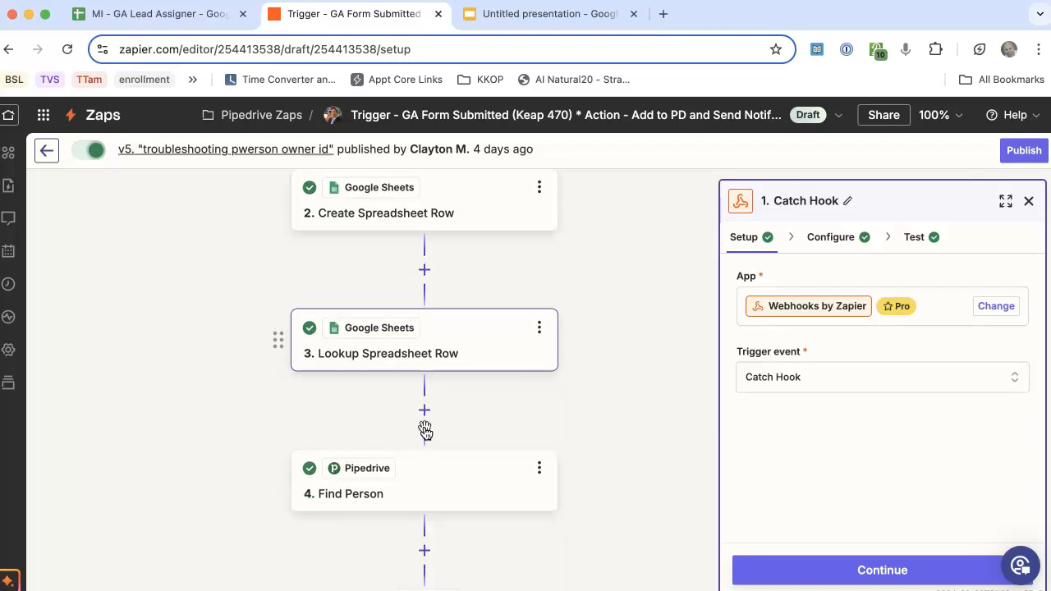
scroll(426, 456, "down", 1)
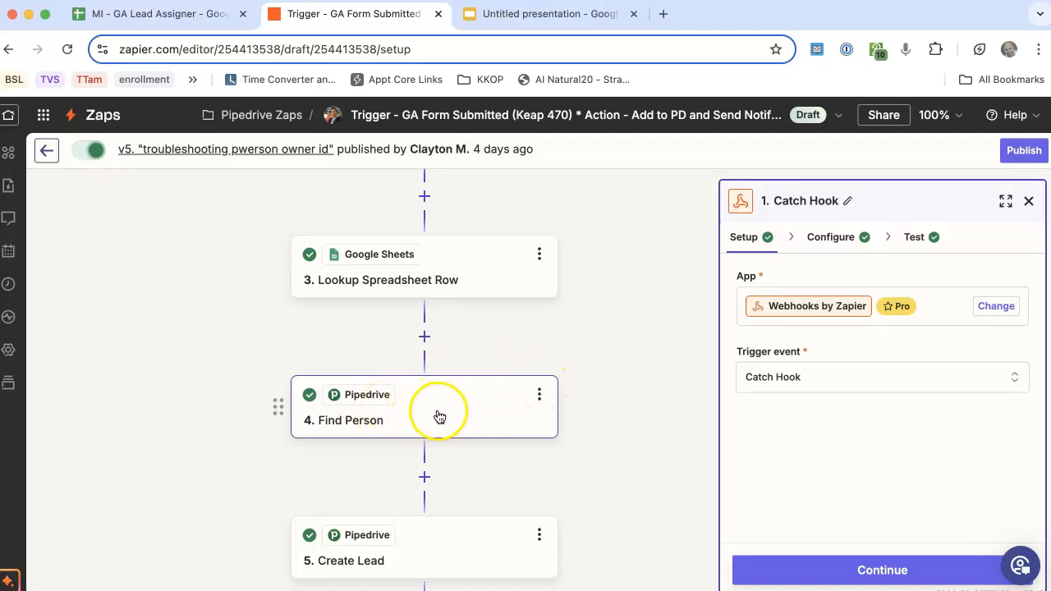
scroll(438, 421, "down", 4)
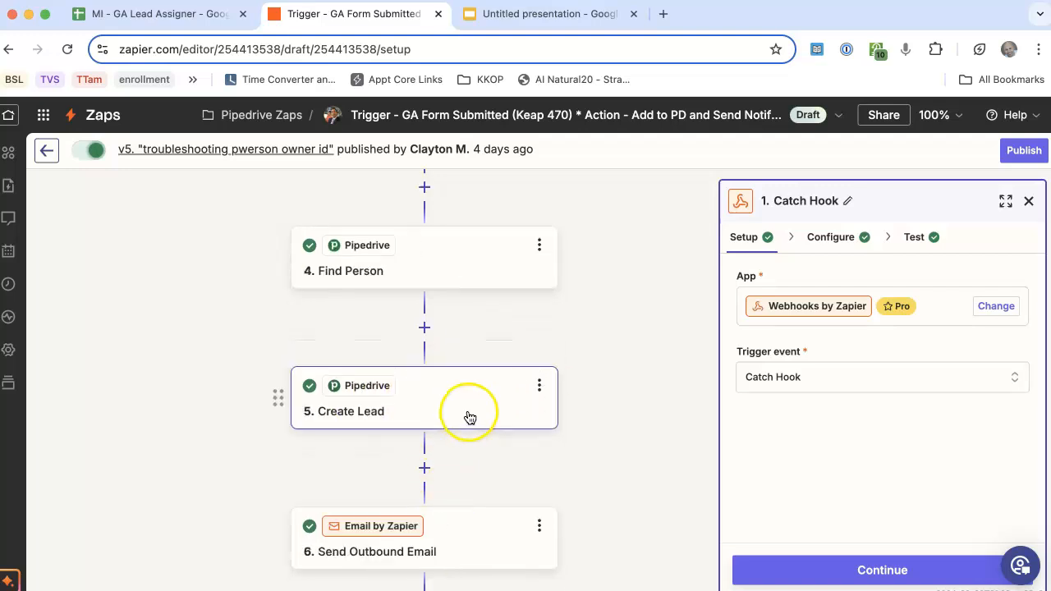
scroll(455, 444, "down", 5)
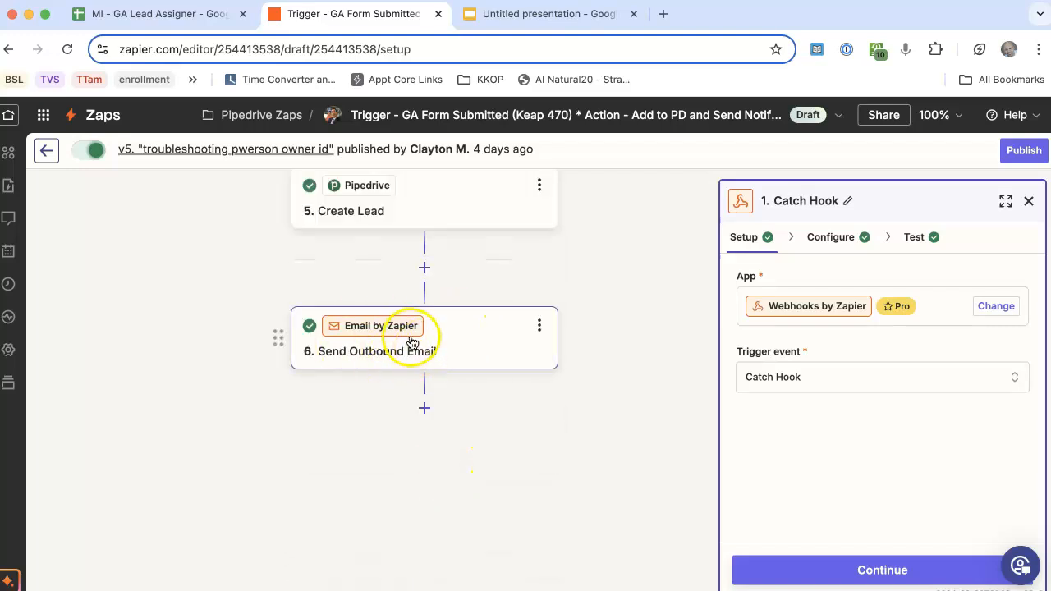
scroll(461, 356, "up", 5)
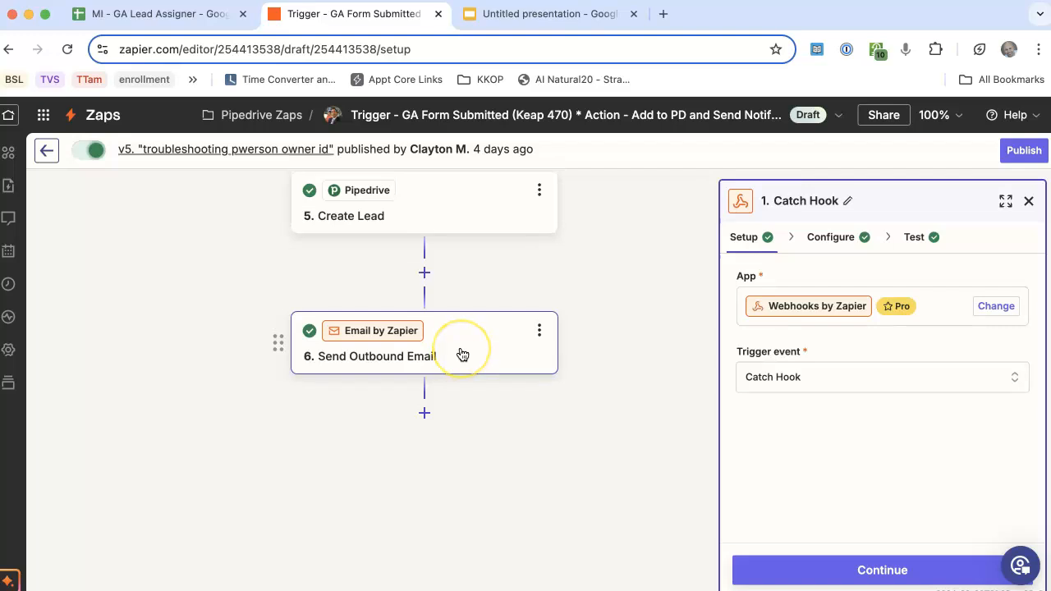
scroll(457, 353, "up", 8)
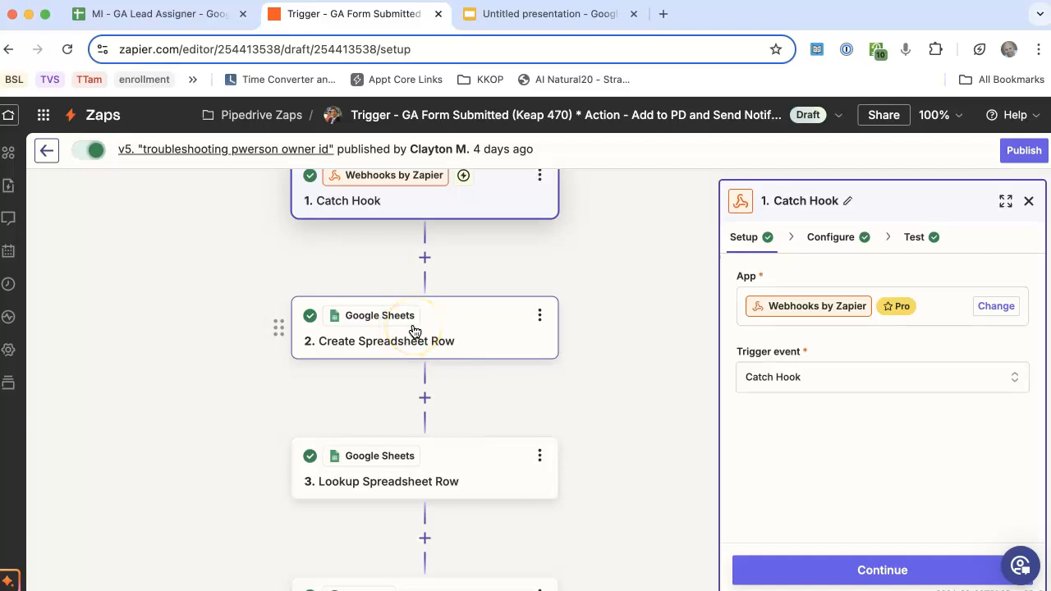
scroll(413, 322, "up", 2)
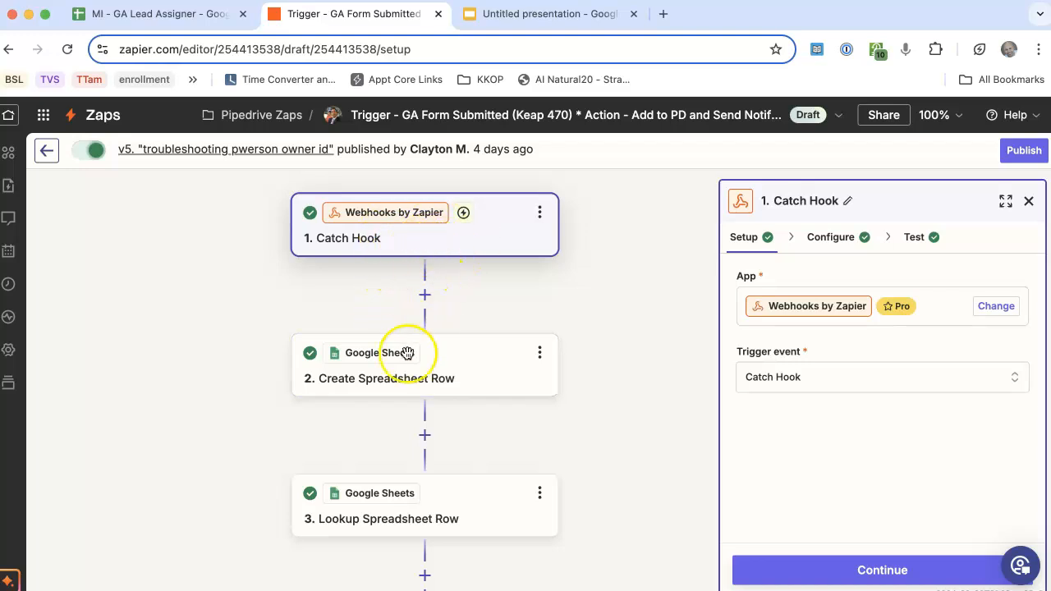
scroll(446, 372, "down", 1)
scroll(446, 372, "down", 5)
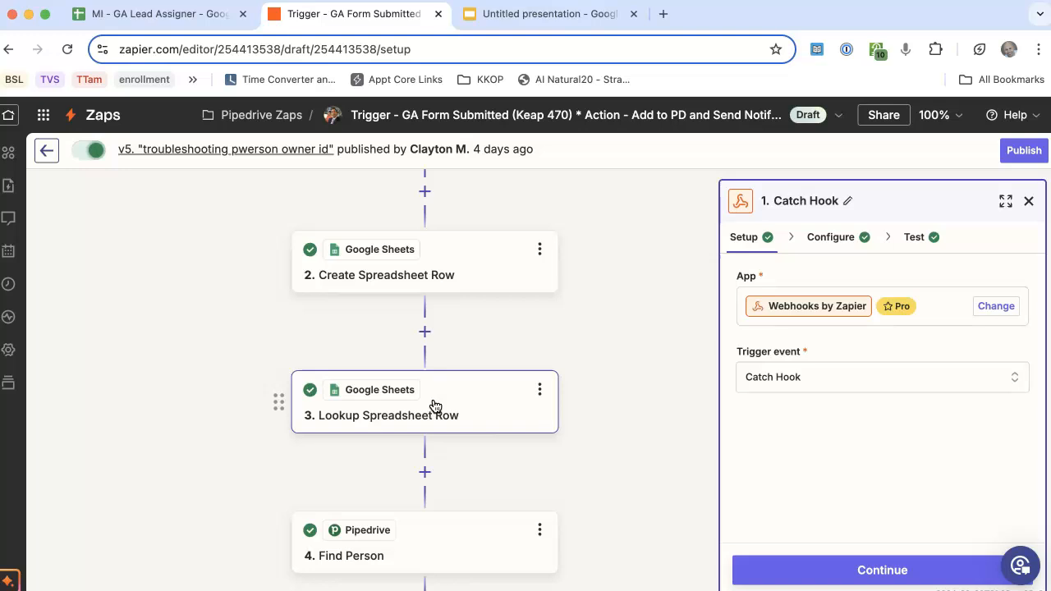
scroll(428, 441, "down", 2)
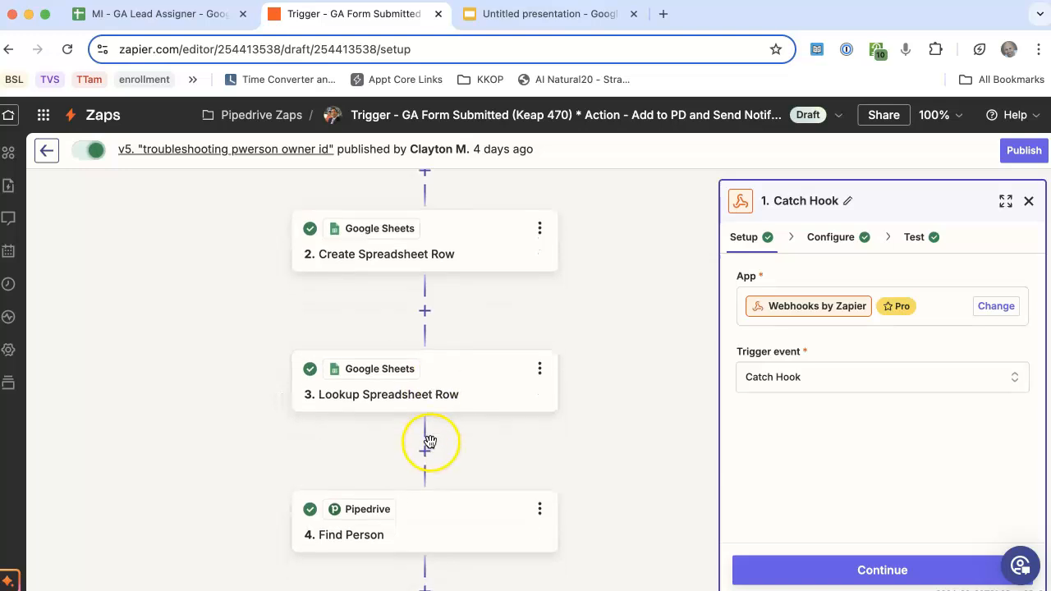
scroll(421, 501, "down", 1)
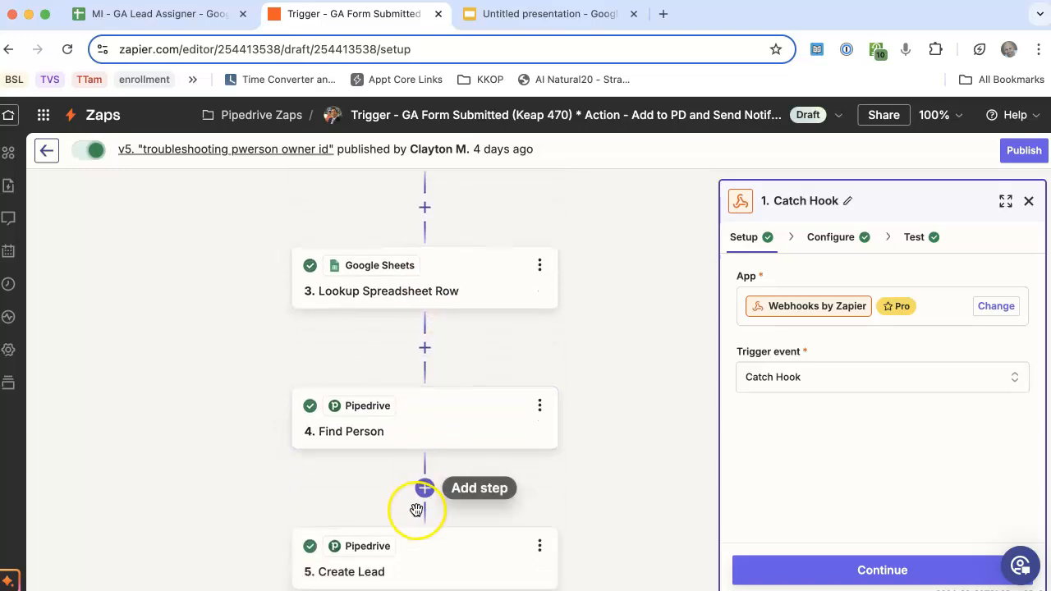
Step: Open the configuration of the Create Spreadsheet Row step and examine its spreadsheet, worksheet, Date and ID field mappings
scroll(419, 476, "up", 6)
left_click(467, 369)
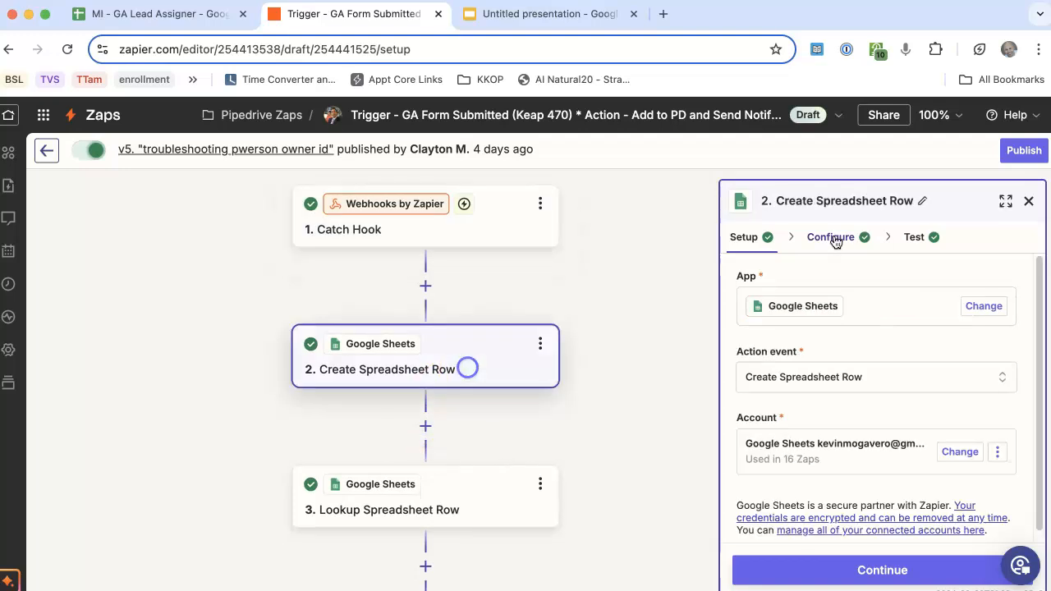
left_click(834, 238)
scroll(808, 436, "down", 1)
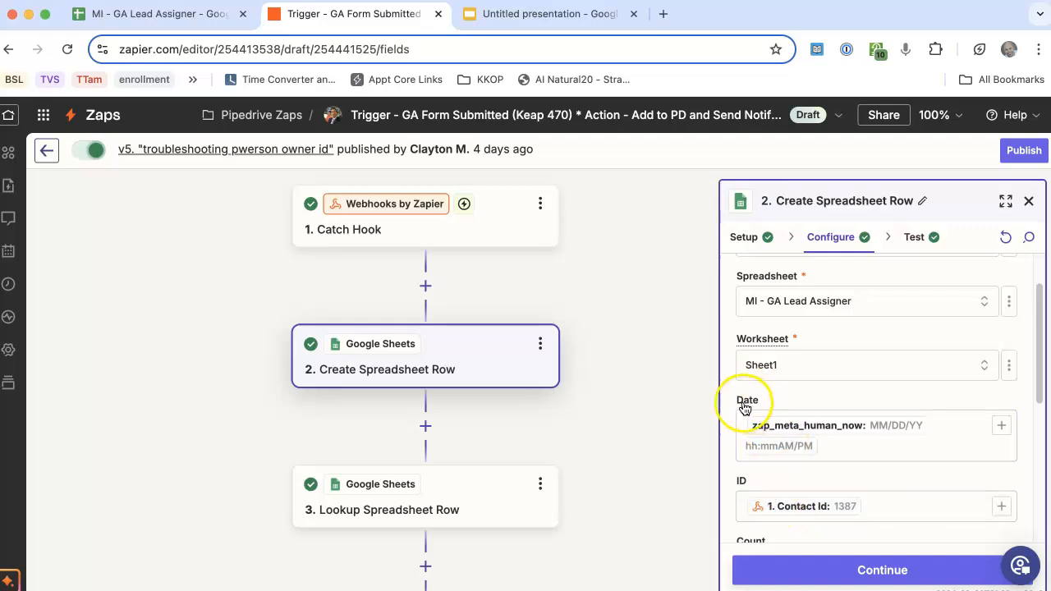
scroll(775, 406, "down", 1)
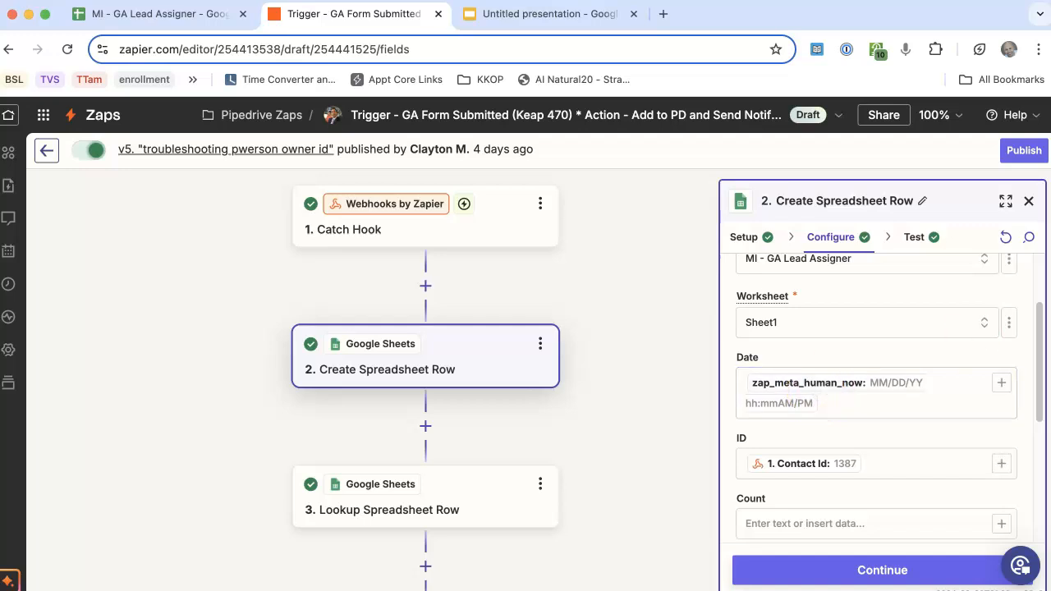
Step: Switch to the untitled text note, examine the {{zap_meta_human_now}} placeholder used for the date, and return to the Zap editor
key("super+Tab")
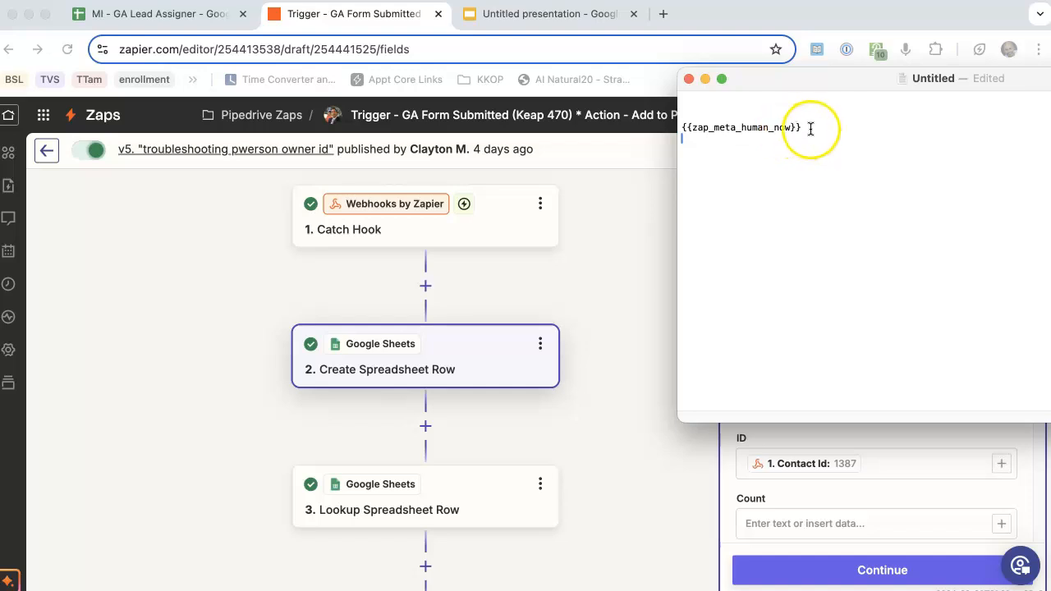
left_click_drag(817, 128, 682, 127)
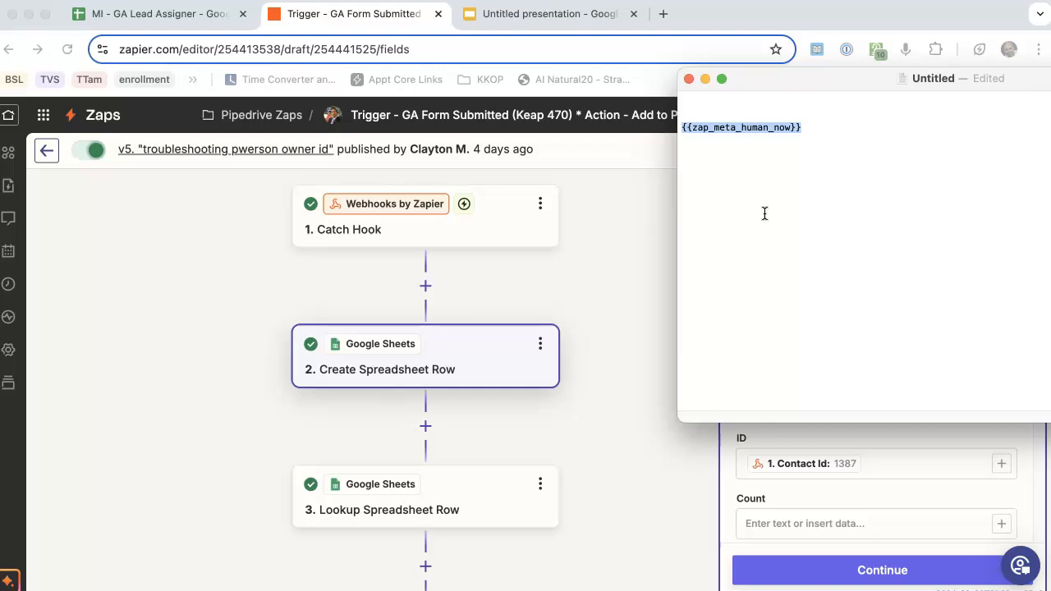
left_click(757, 173)
left_click(695, 139)
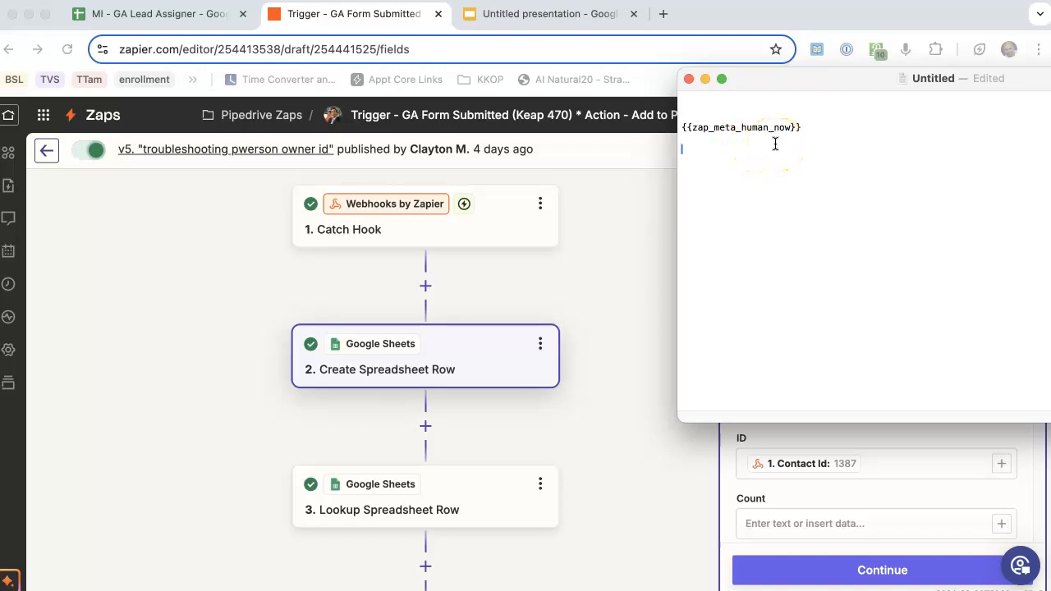
left_click(790, 187)
left_click(429, 305)
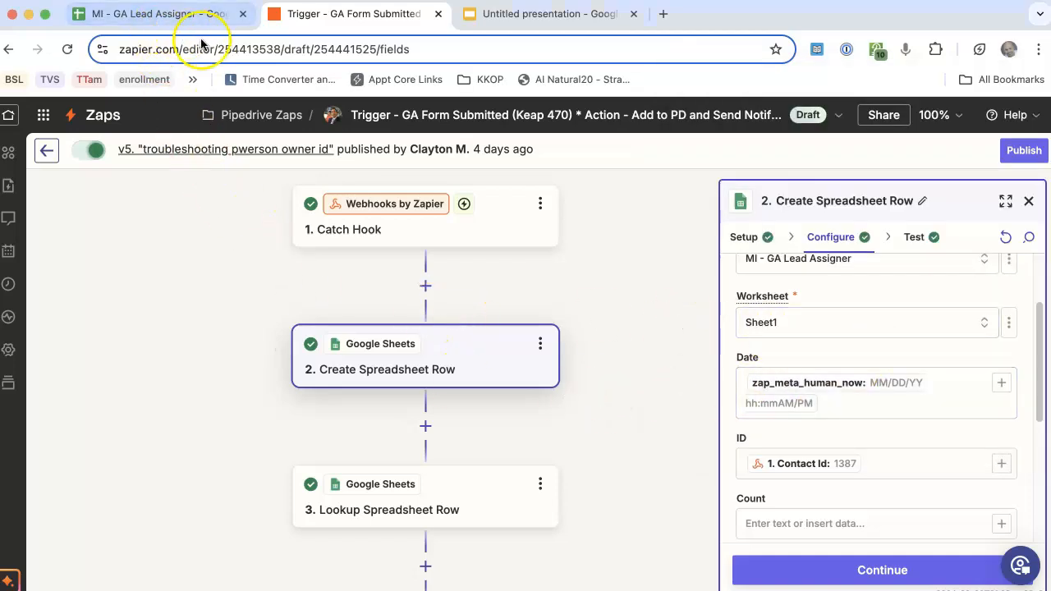
Step: Switch to the MI - GA Lead Assigner spreadsheet and examine the logged date and ID rows and the INDEX row's owner cells
left_click(179, 20)
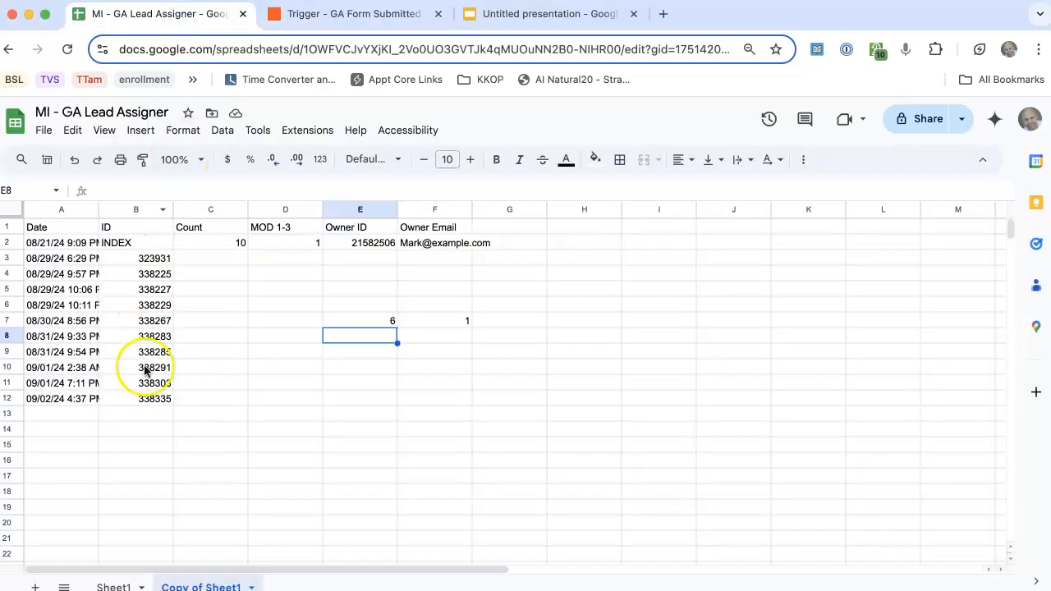
left_click_drag(72, 261, 153, 402)
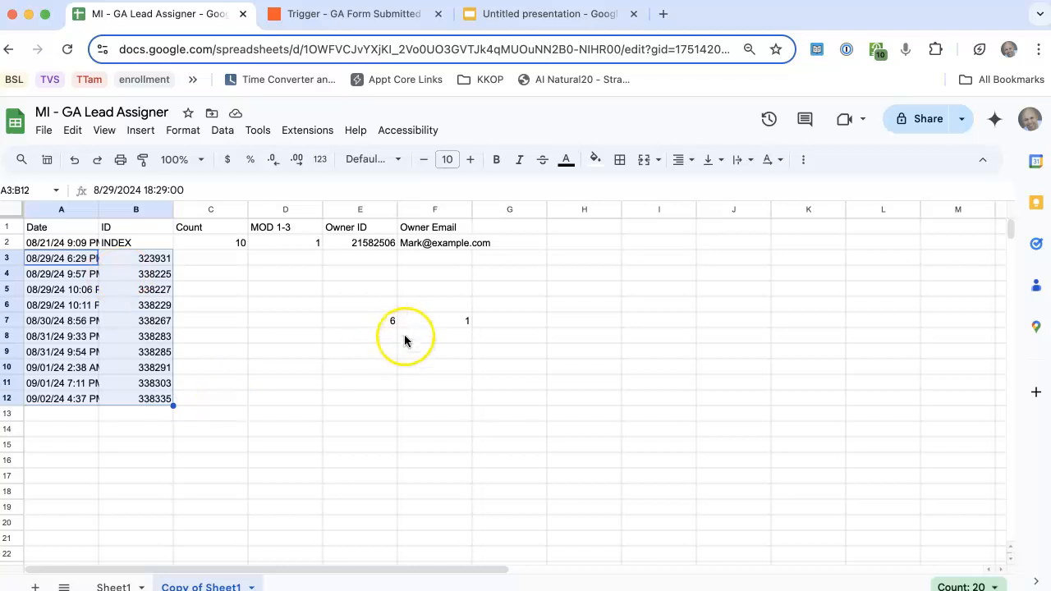
left_click(69, 244)
left_click(13, 243)
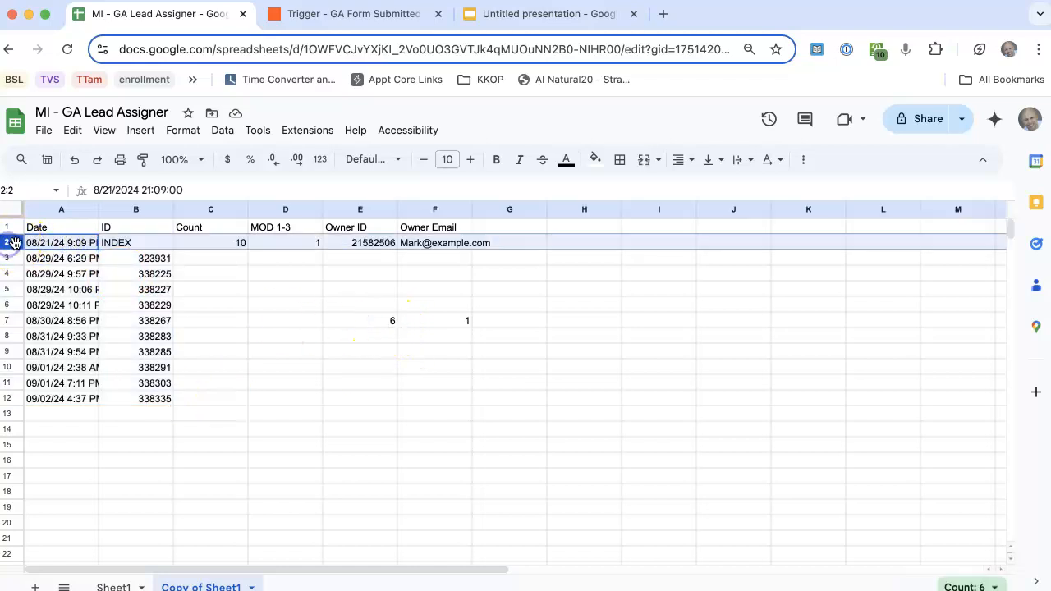
left_click(113, 243)
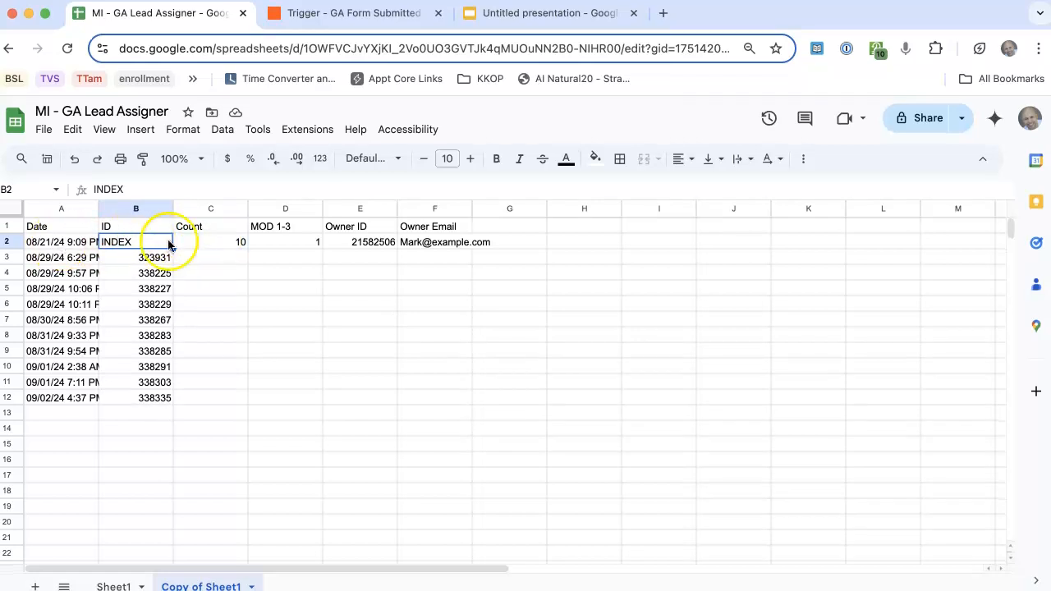
left_click_drag(372, 246, 446, 242)
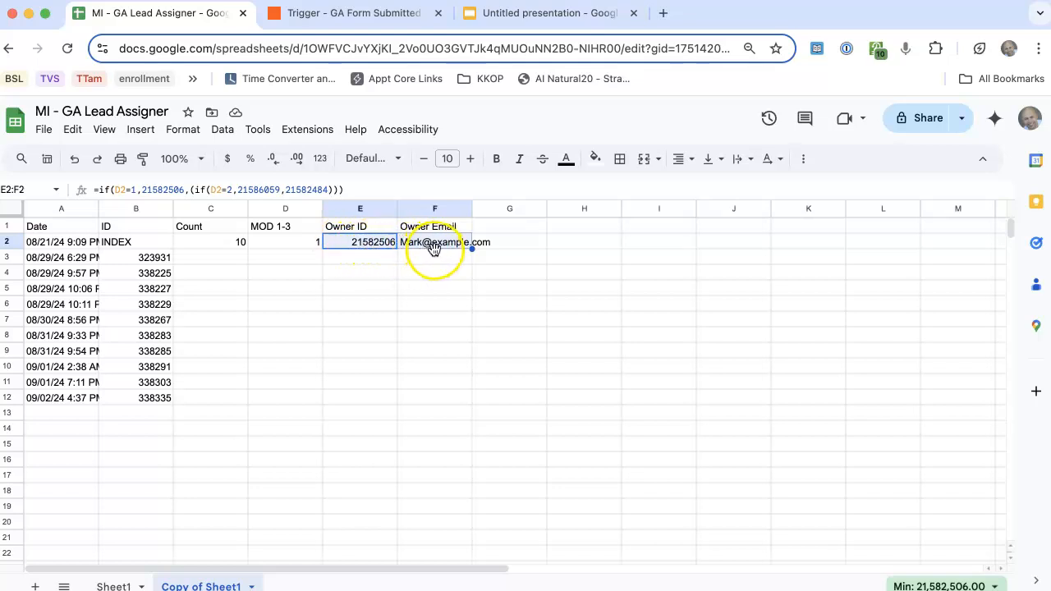
Step: Examine the Count formula in C2 together with the column B contact IDs that it counts
left_click(214, 239)
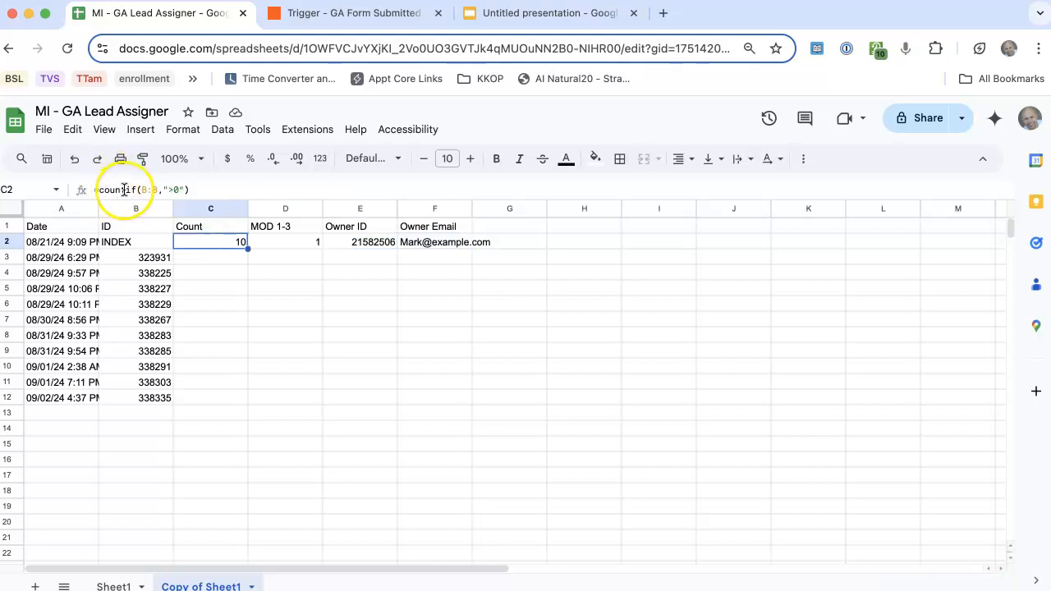
left_click_drag(146, 258, 146, 400)
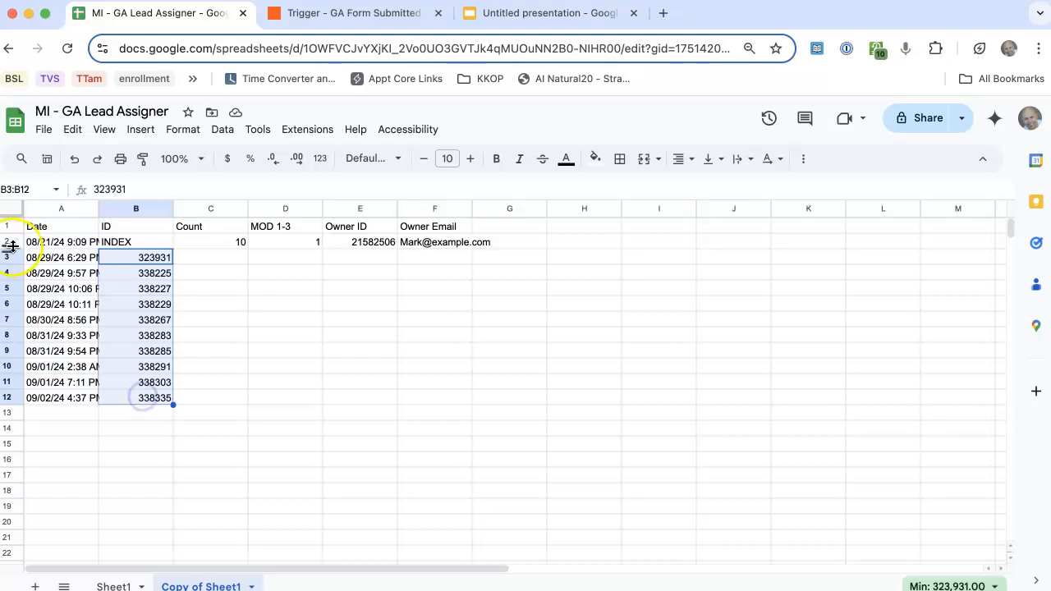
left_click(62, 413)
left_click(132, 413)
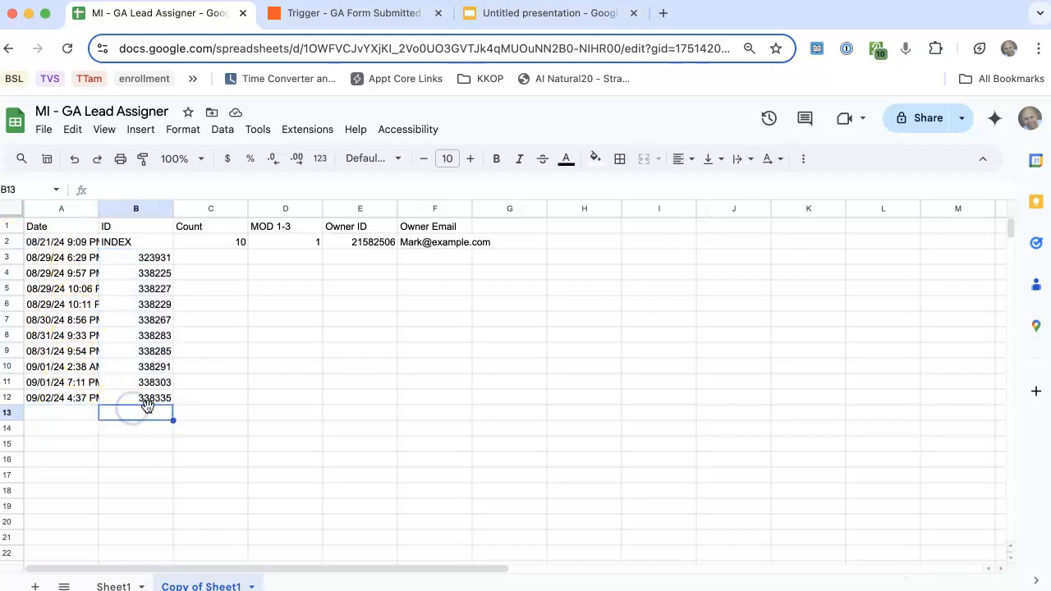
left_click(220, 242)
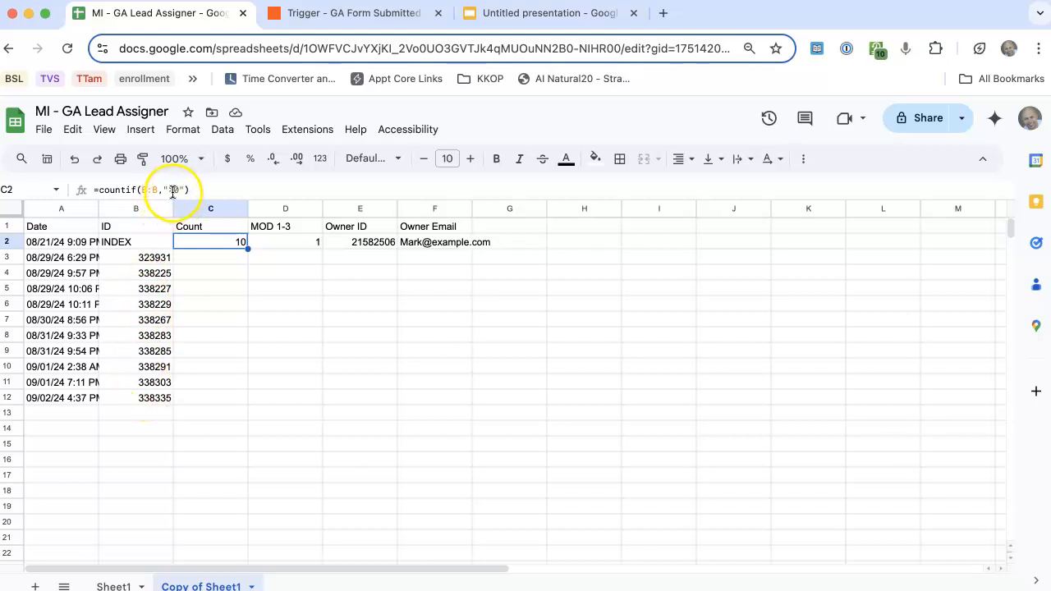
left_click_drag(154, 259, 143, 397)
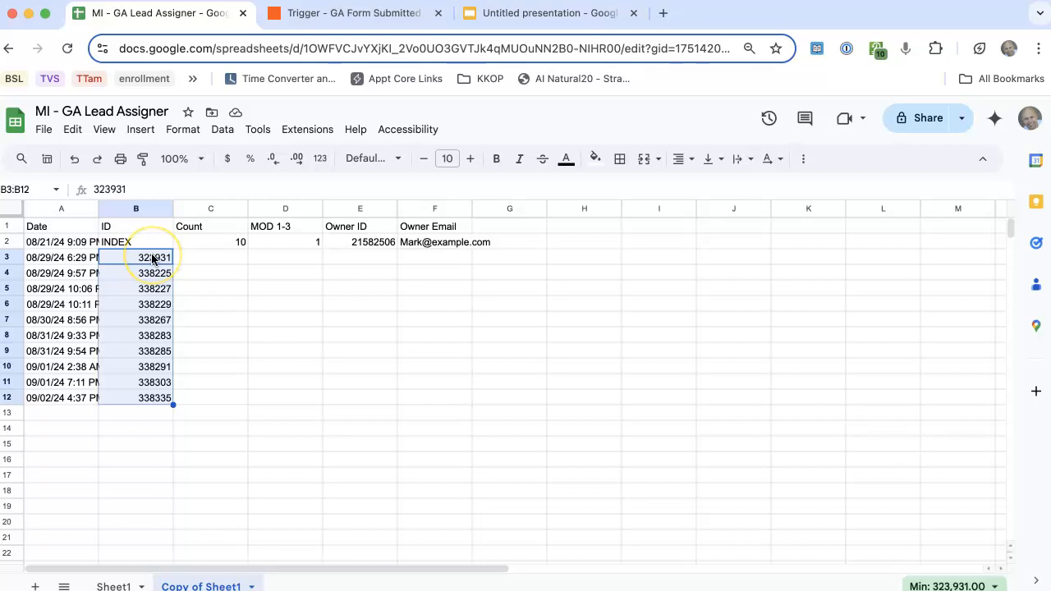
left_click(229, 239)
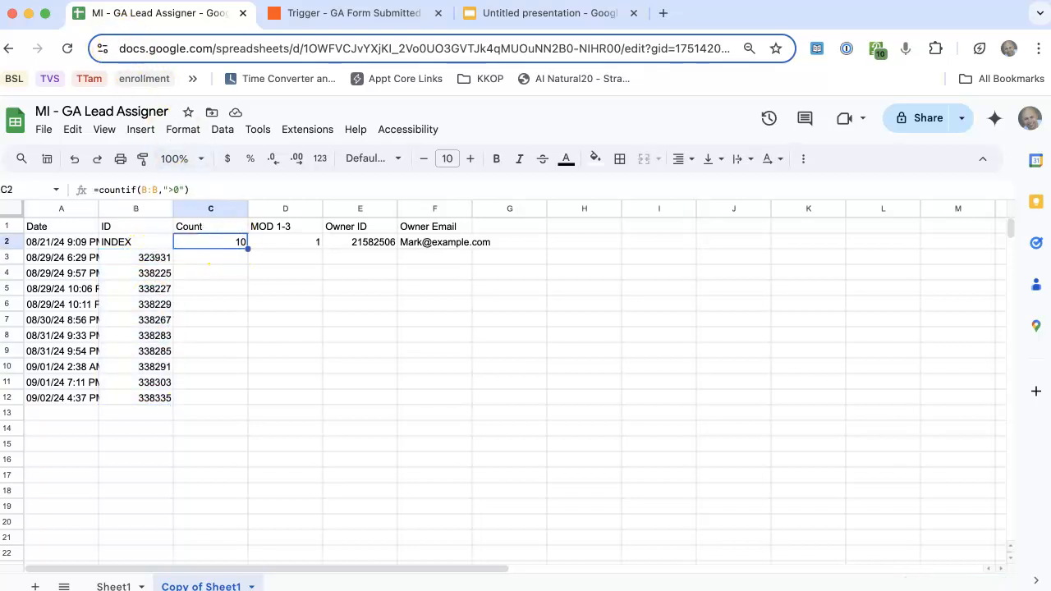
Step: Inspect the parts of the MOD 1-3 formula in D2, leaving the formula unchanged and D2 selected
left_click(285, 241)
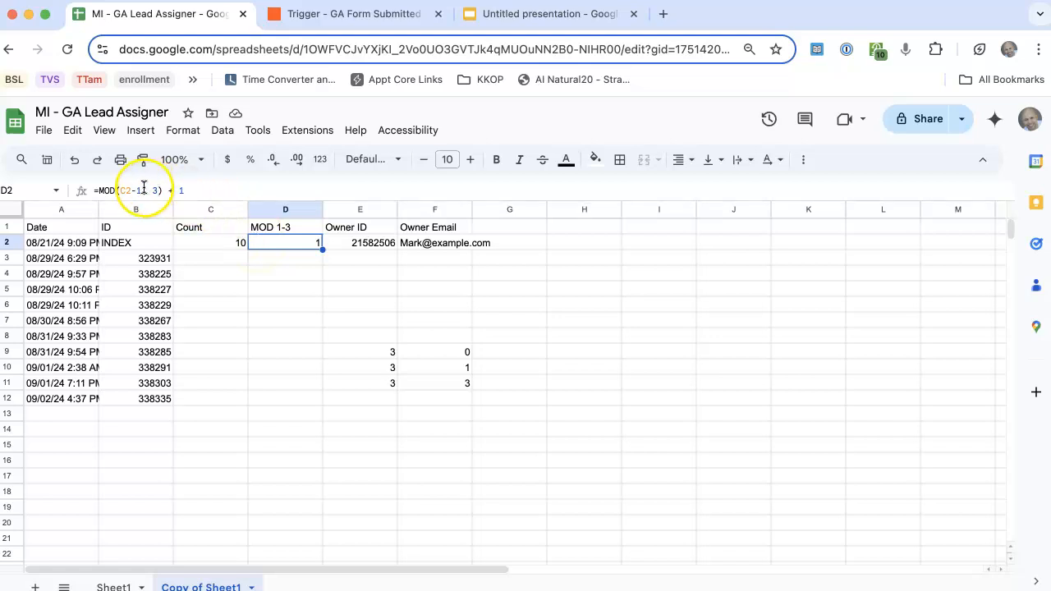
left_click_drag(132, 191, 143, 191)
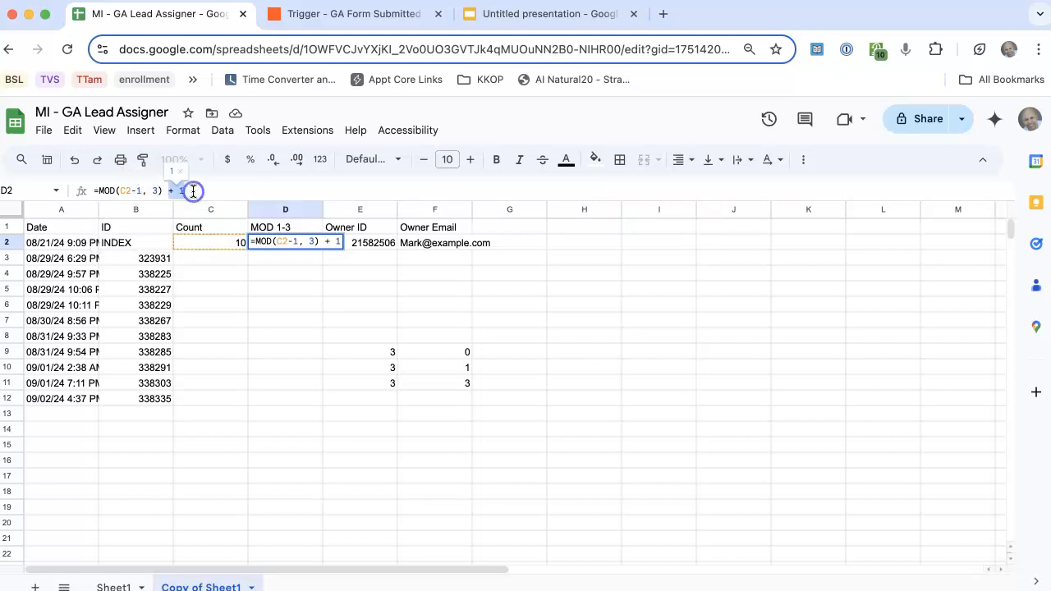
left_click(204, 191)
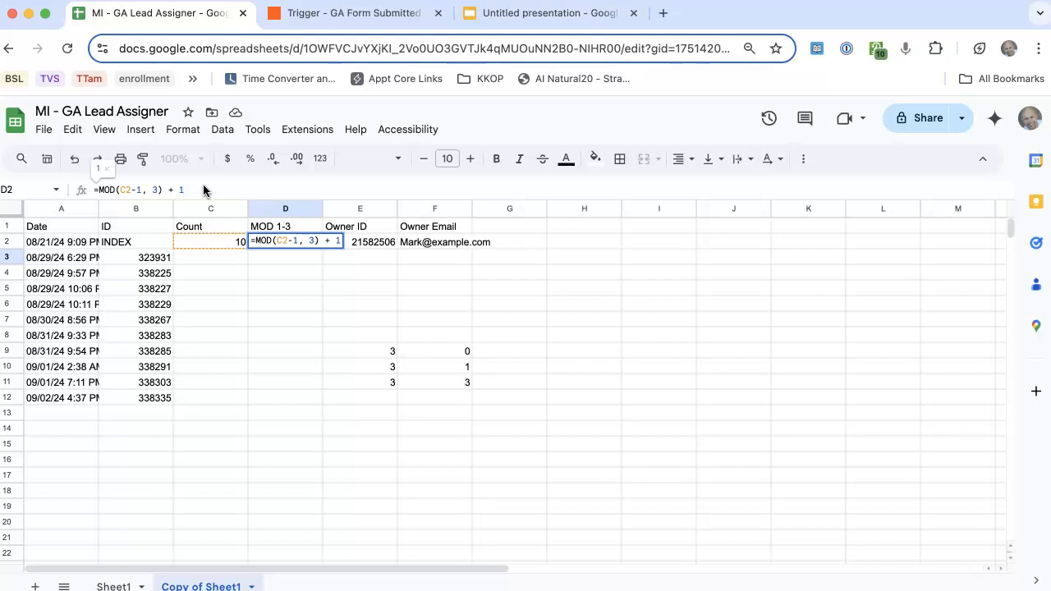
key("Return")
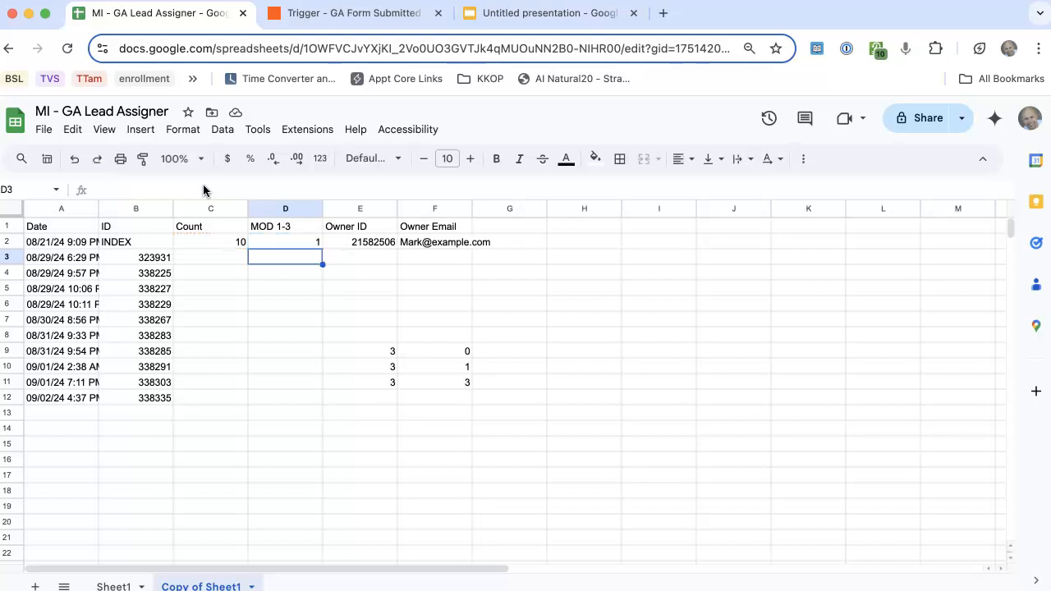
key("Up")
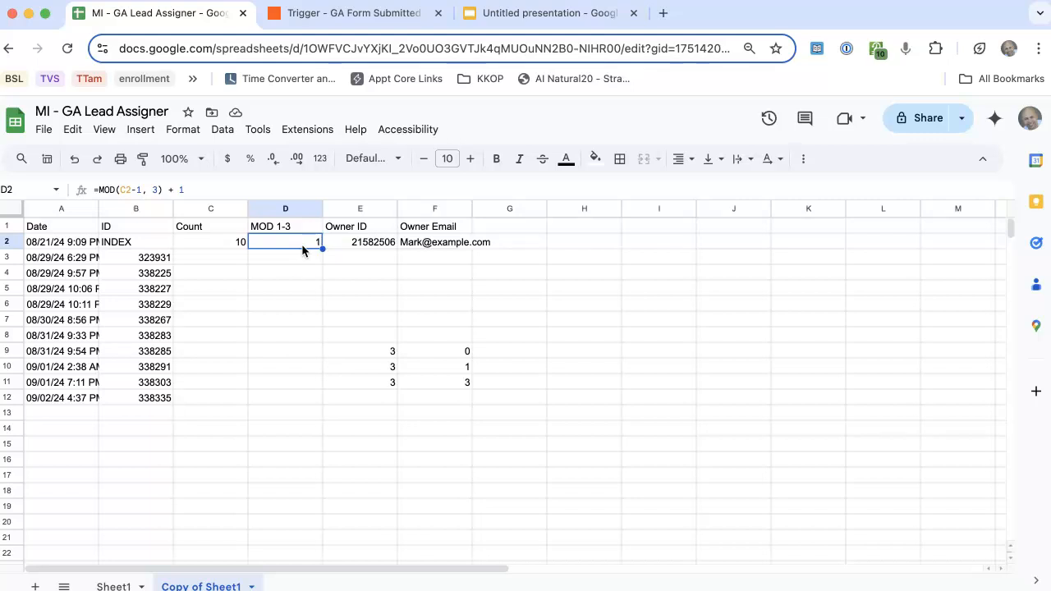
Step: Examine the nested IF formula for the Owner ID in E2 and its reference to D2, leaving the formula unchanged
left_click(379, 242)
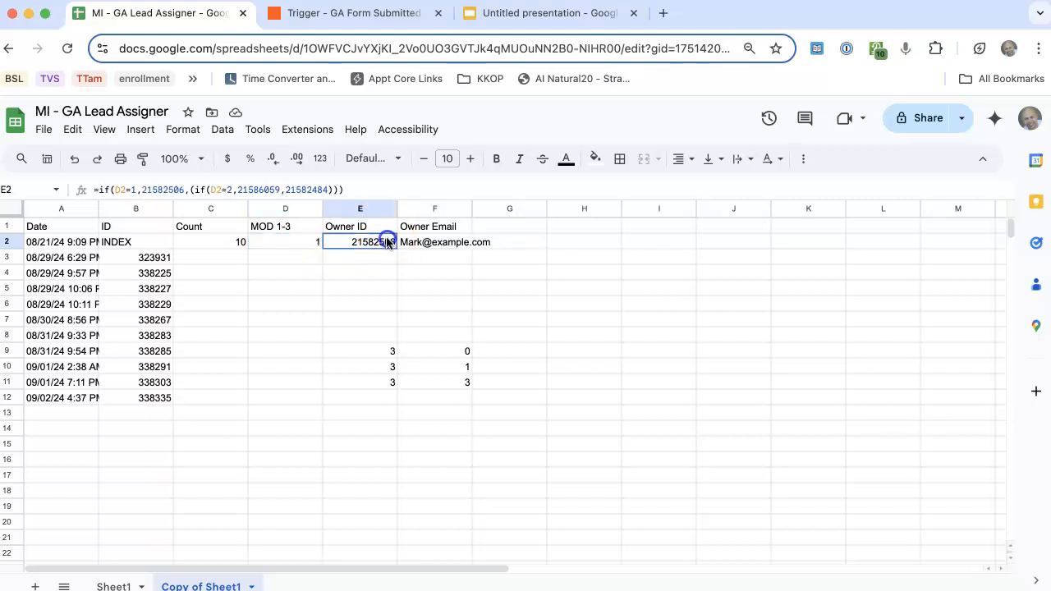
left_click(147, 192)
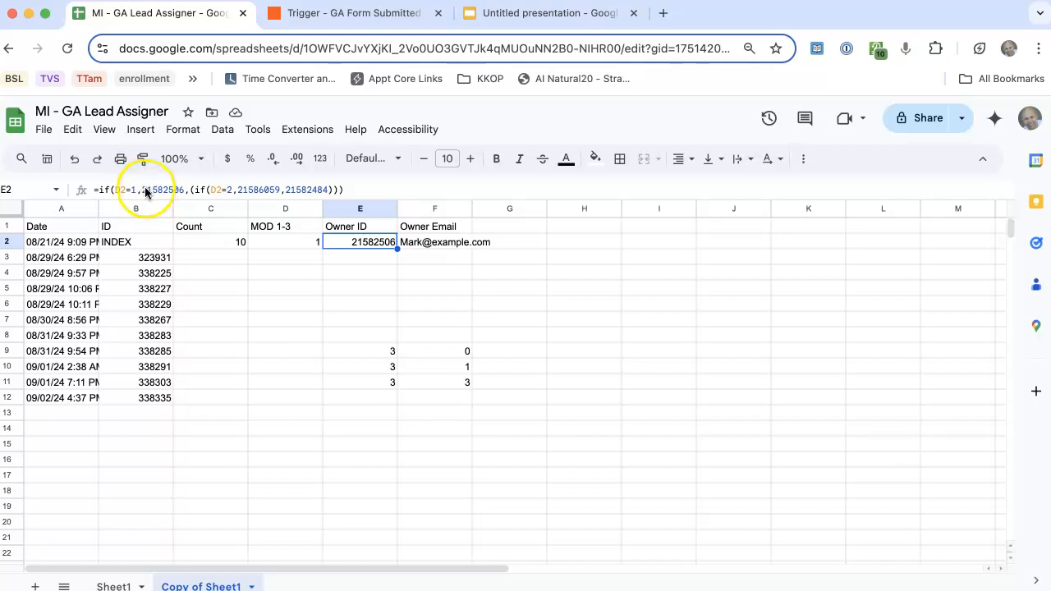
left_click(148, 192)
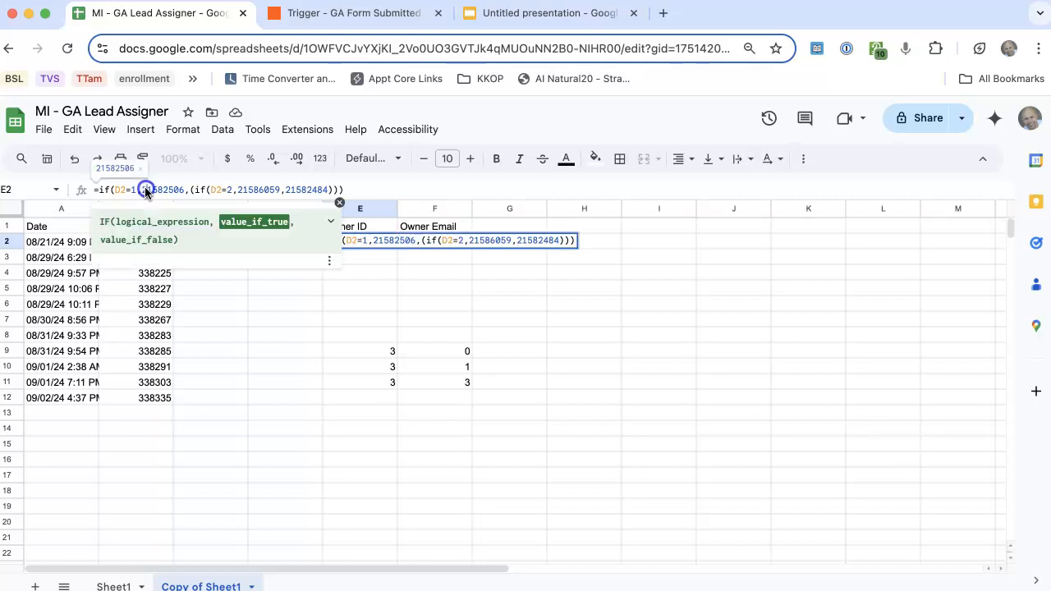
left_click(104, 192)
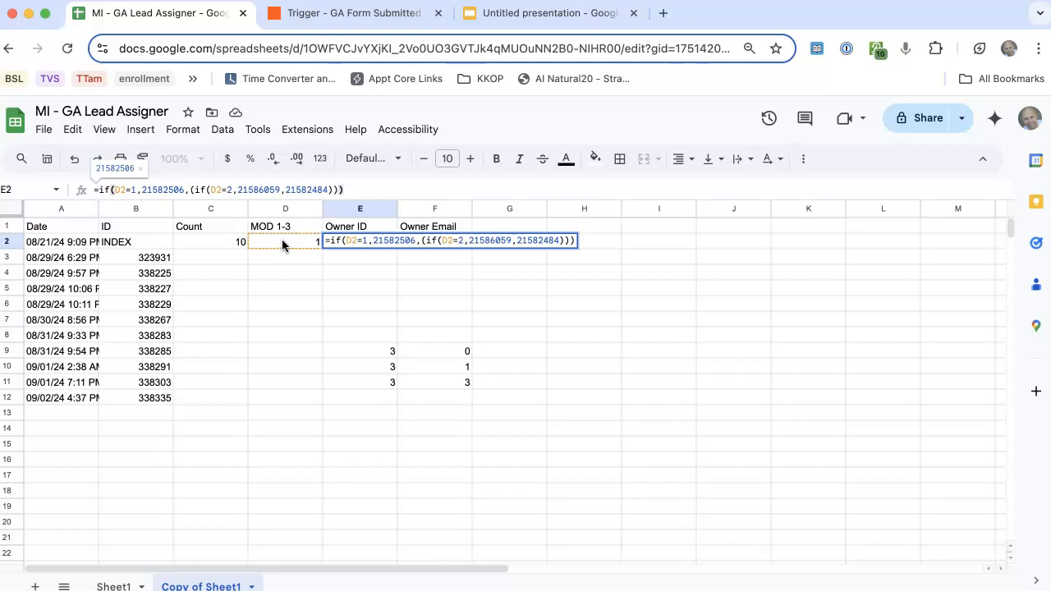
left_click(332, 252)
Step: Compare the Owner Email formula in F2 with the Owner ID formula in E2
left_click(422, 243)
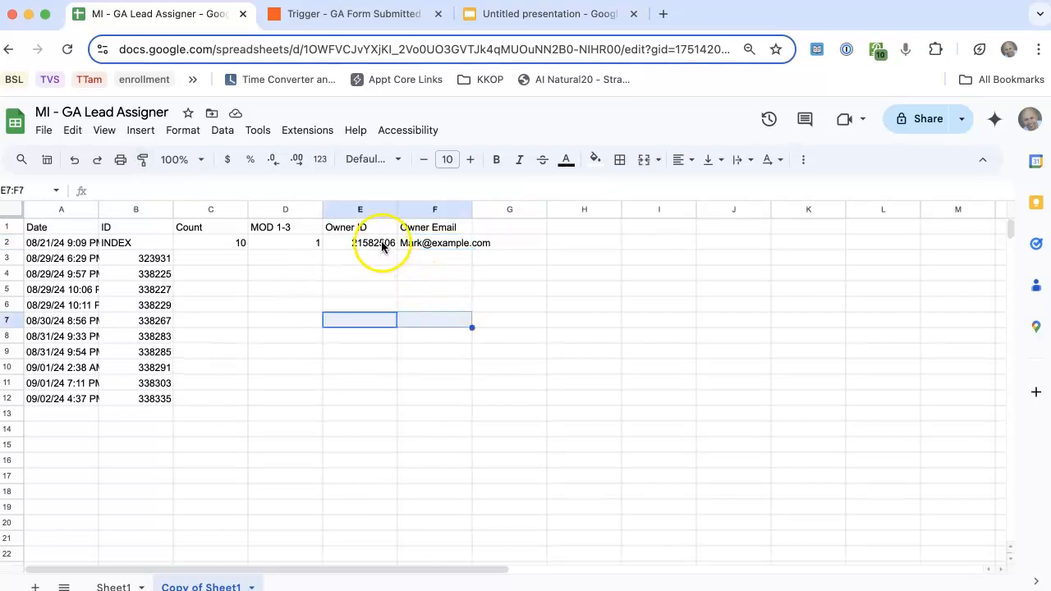
mouse_move(383, 244)
left_mouse_down()
mouse_move(421, 233)
mouse_move(364, 241)
left_mouse_up()
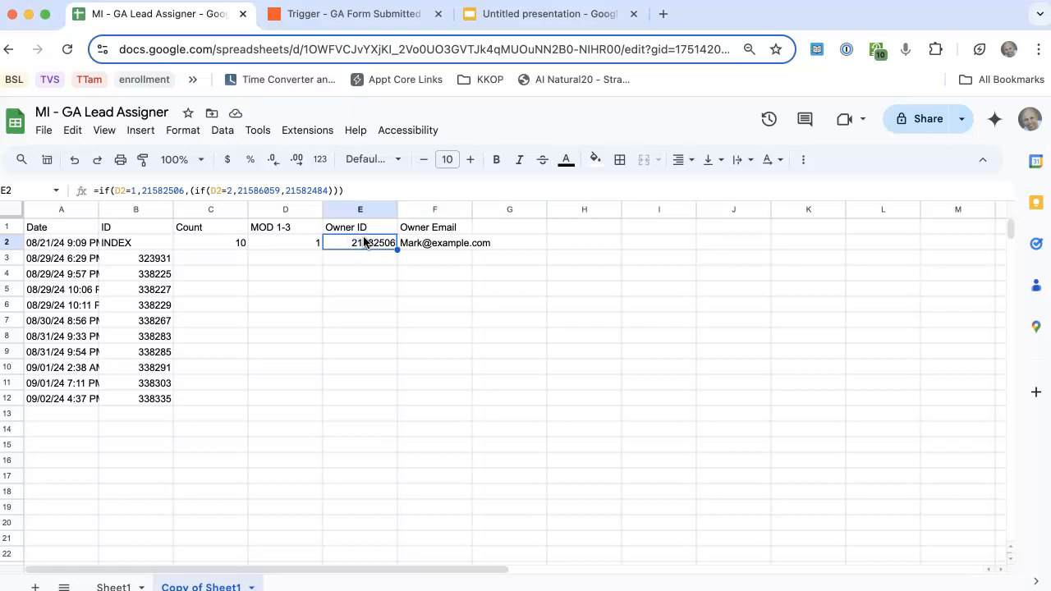
left_click(428, 241)
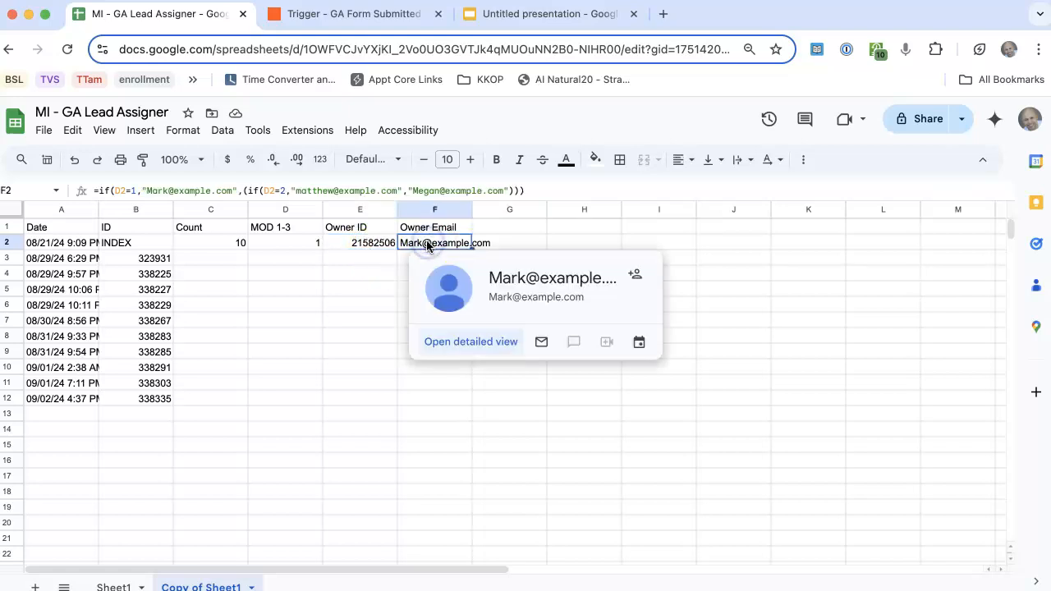
left_click(353, 266)
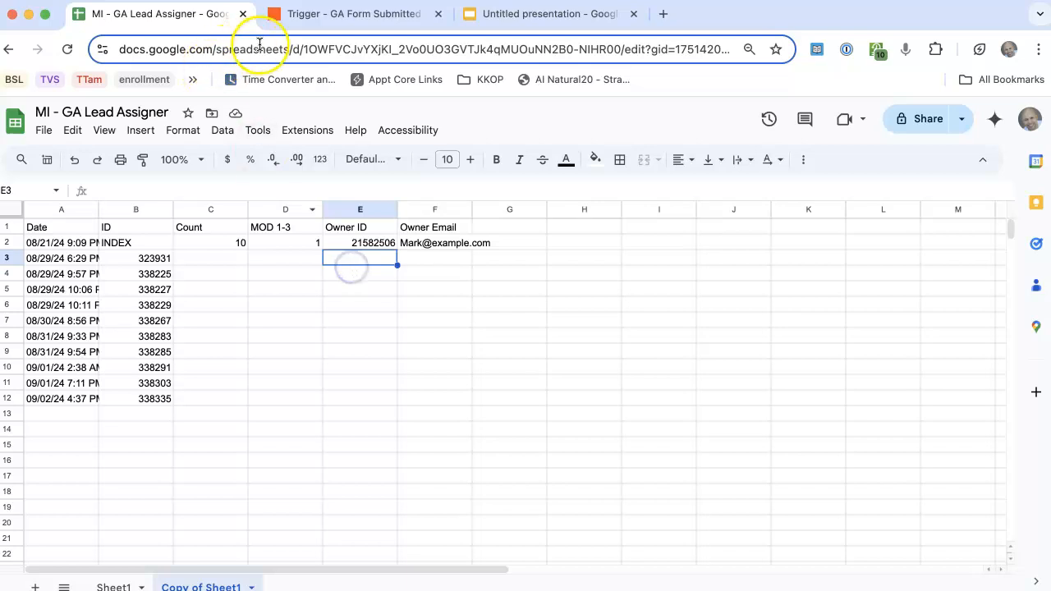
Step: Switch to the Zap editor and review the workflow's sequence of actions from Catch Hook through Lookup Spreadsheet Row, Find Person and Create Lead
left_click(312, 14)
scroll(518, 427, "down", 5)
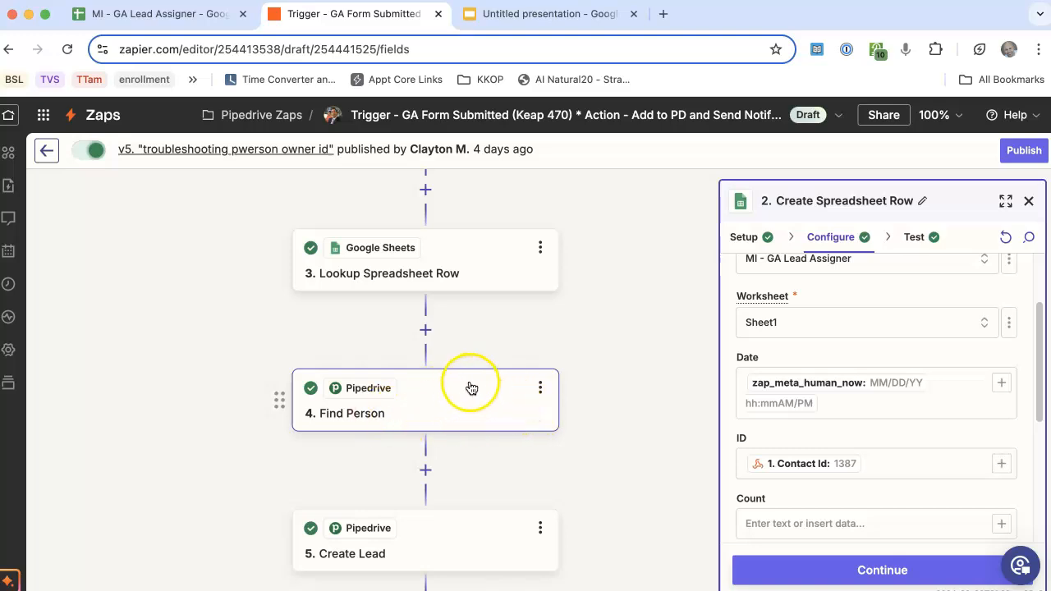
scroll(444, 379, "down", 2)
scroll(428, 374, "down", 3)
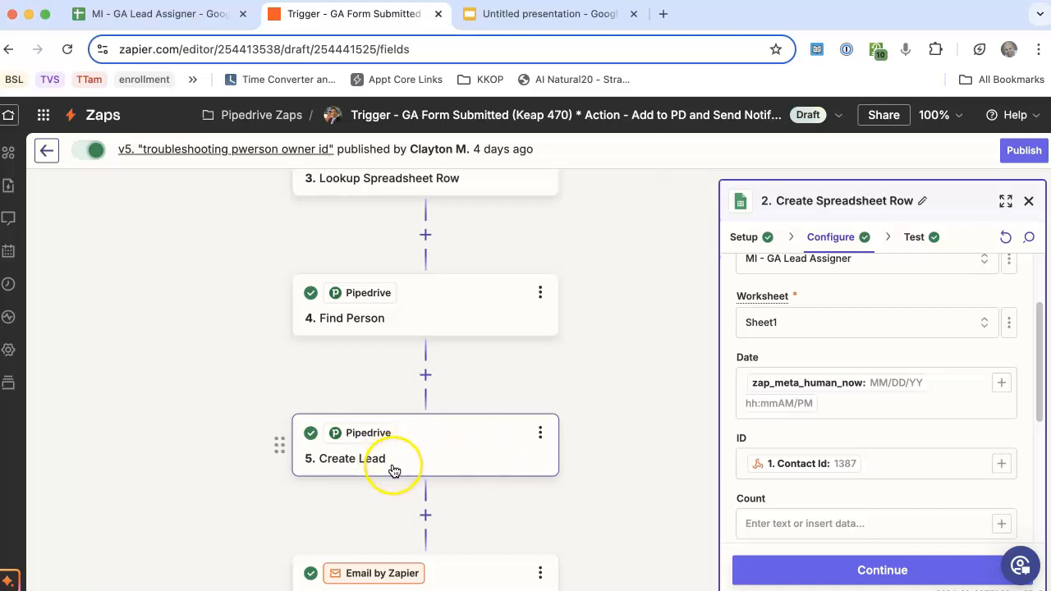
scroll(598, 422, "up", 10)
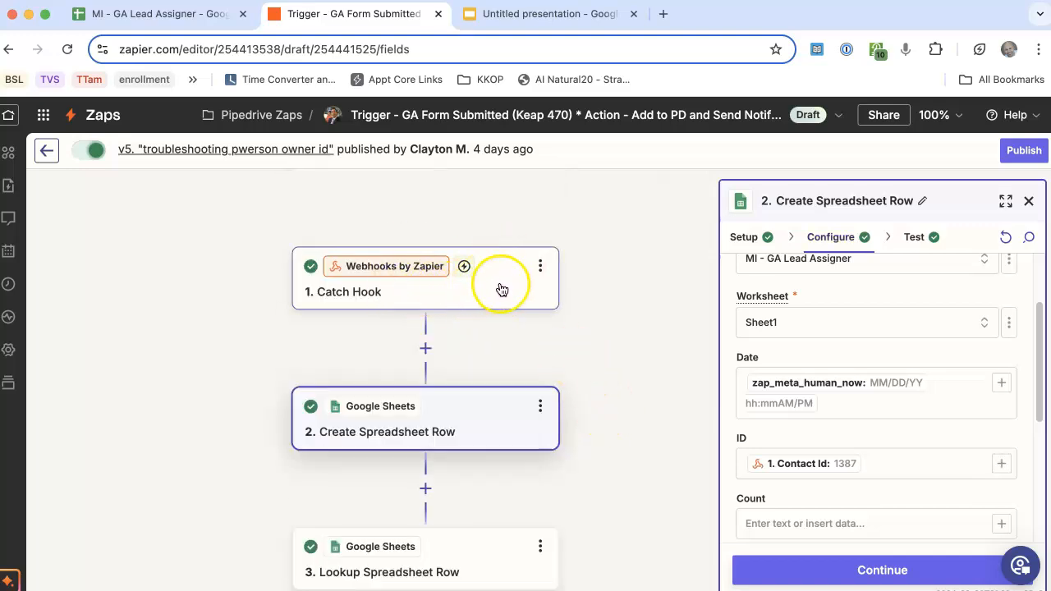
scroll(473, 294, "down", 6)
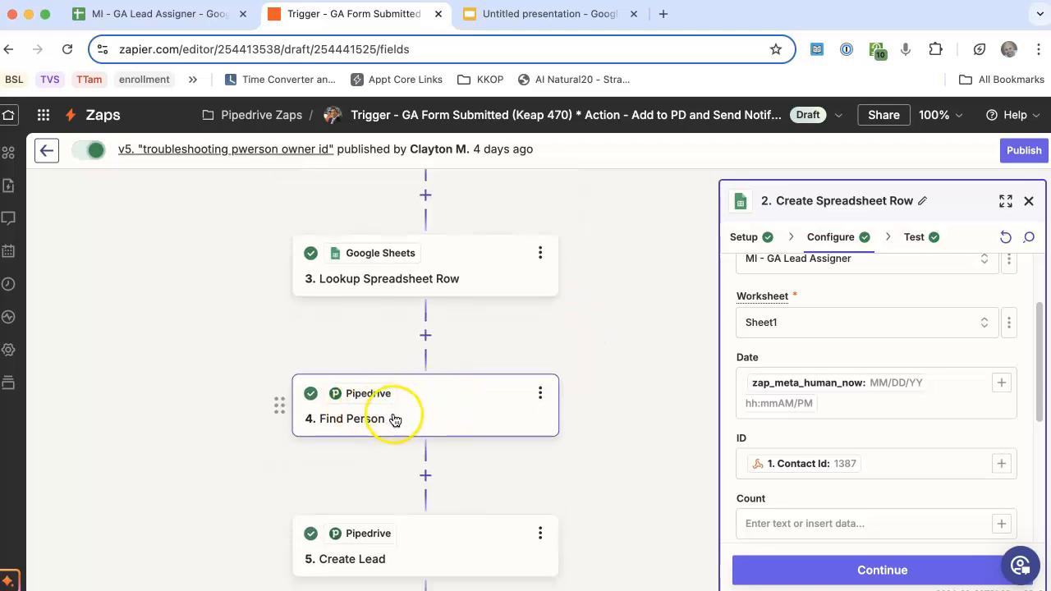
scroll(366, 432, "down", 2)
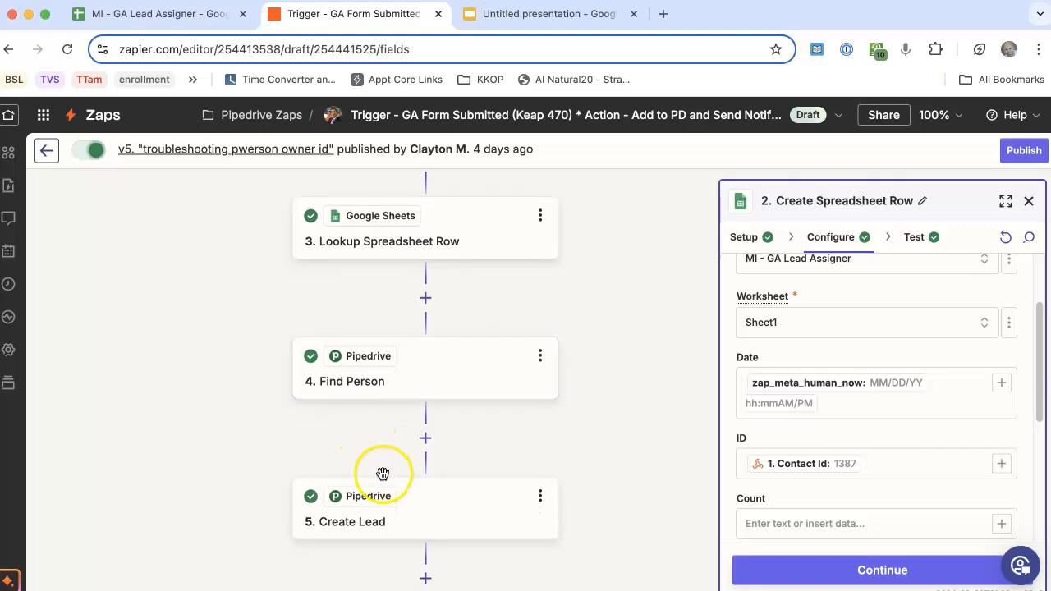